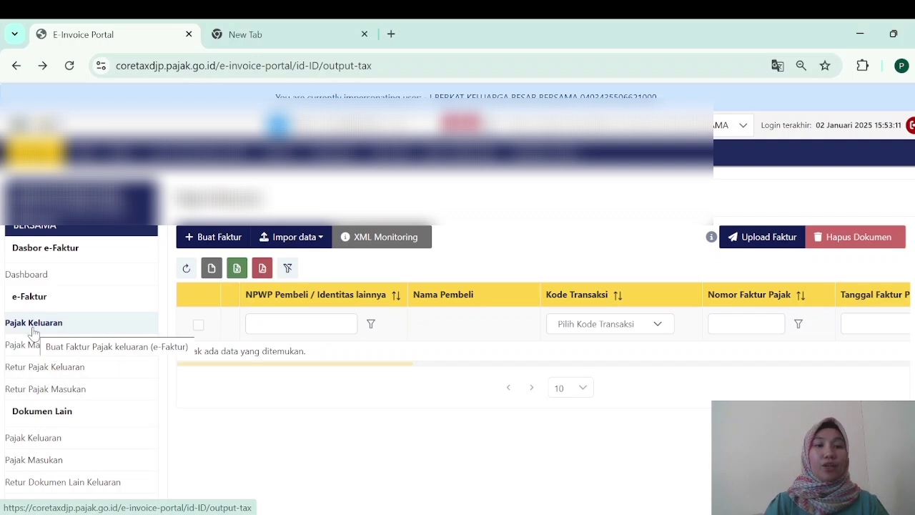
left_click(320, 238)
left_click(293, 264)
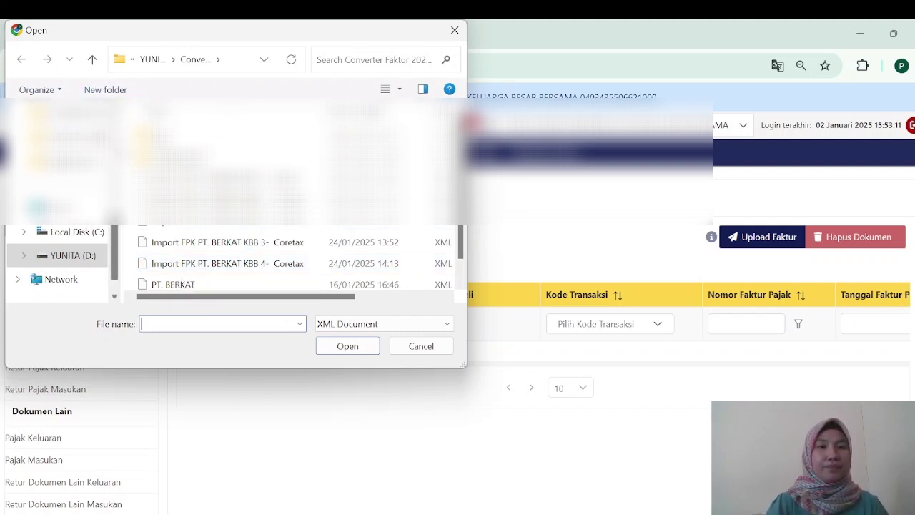
scroll(293, 193, "down", 1)
scroll(294, 193, "up", 1)
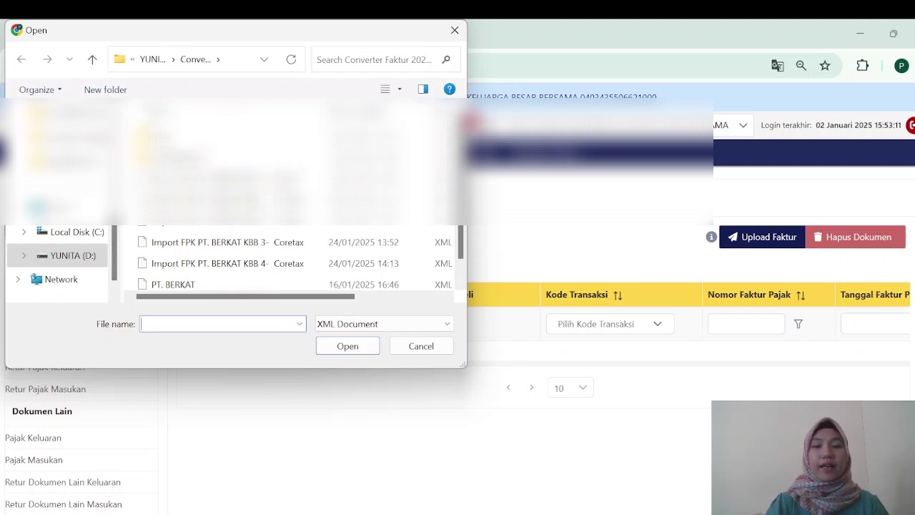
- Switch to Konverter Excel to XML Coretax and load the workbook "Import FPK PT. BERKAT KBB 6- Coretax" from D:\FPK Import Coretax\PT. BERKAT KELUARGA BB
key("alt+Tab")
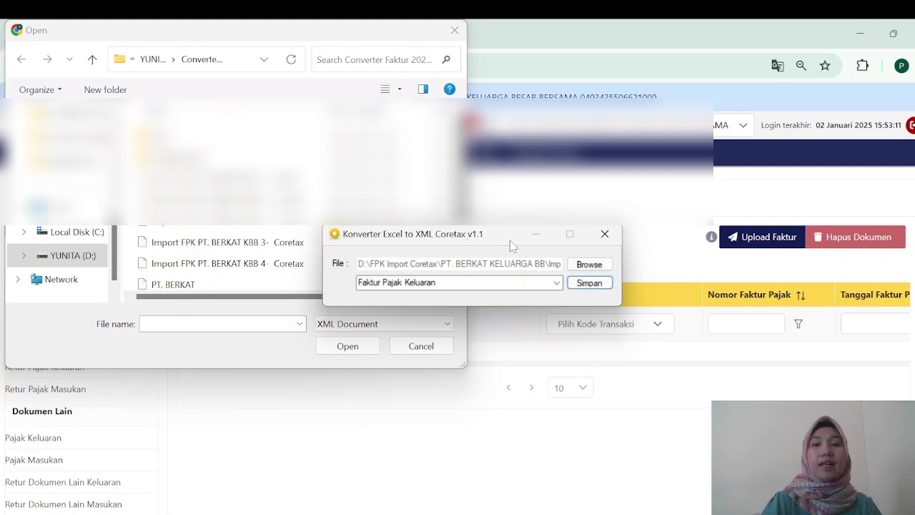
left_click(573, 266)
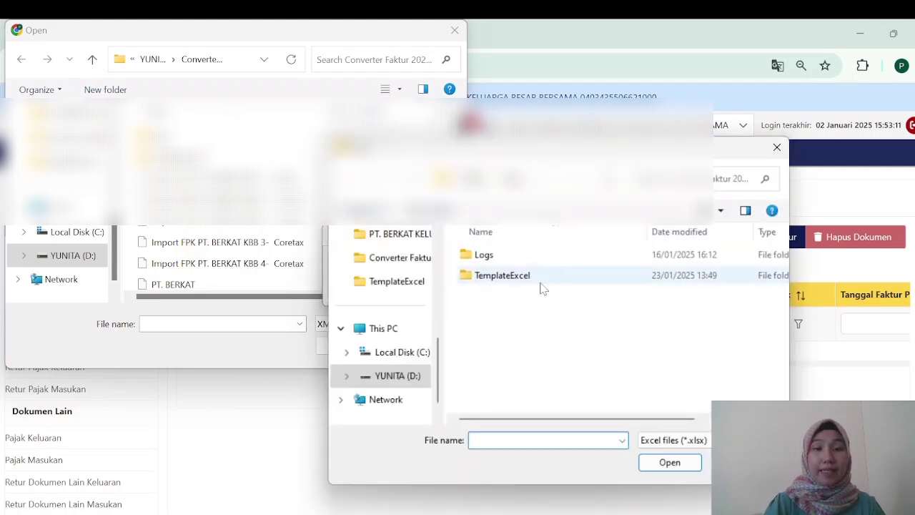
left_click(409, 381)
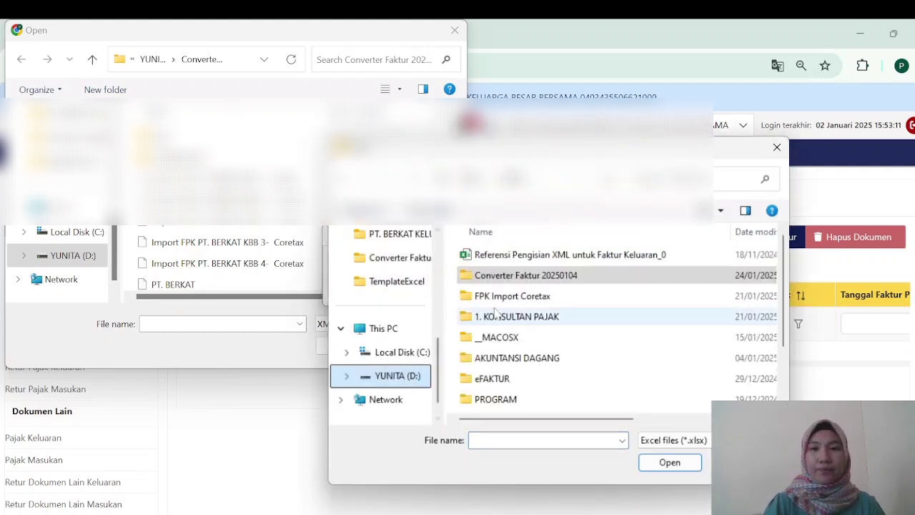
double_click(508, 299)
double_click(512, 259)
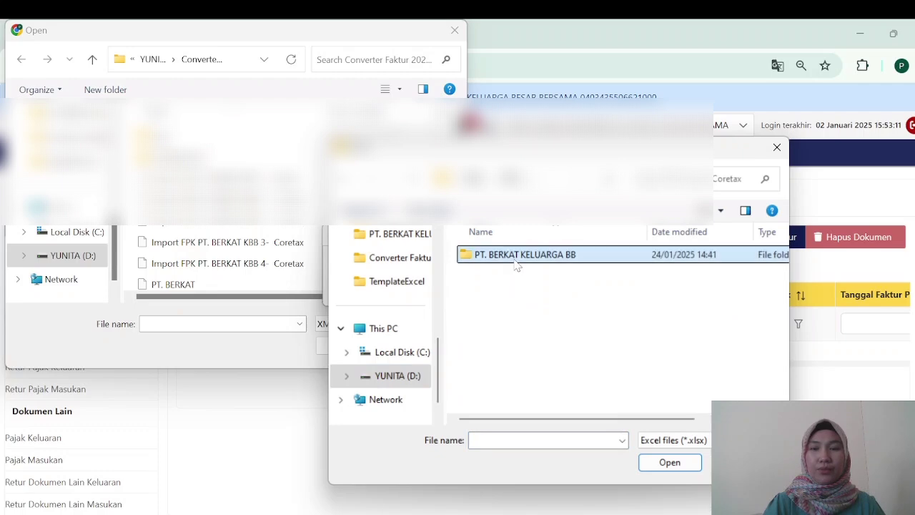
scroll(565, 343, "down", 2)
left_click(572, 362)
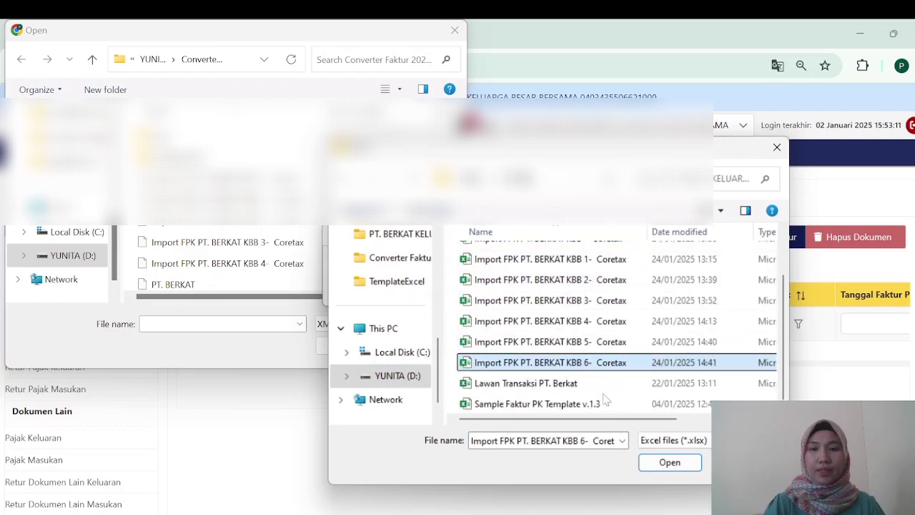
left_click(651, 466)
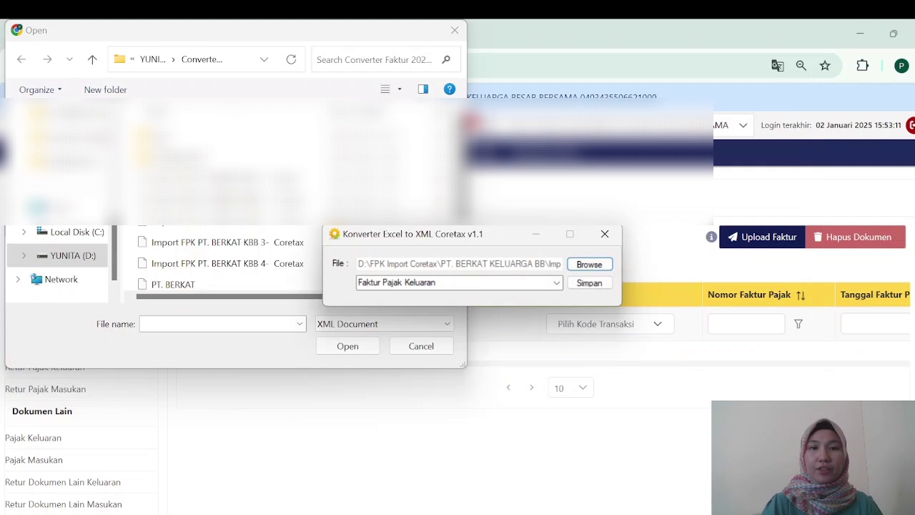
- Convert the loaded workbook to XML as Faktur Pajak Keluaran, save it and minimize the converter
left_click(557, 282)
left_click(556, 295)
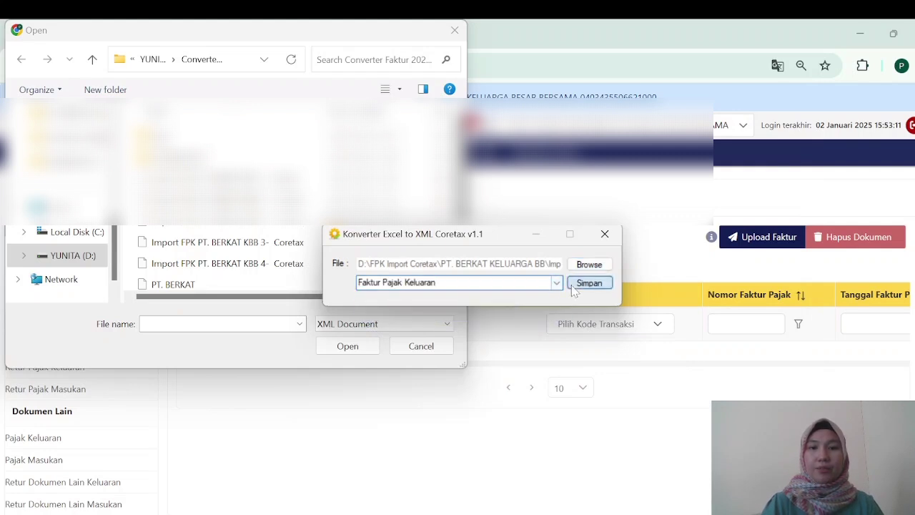
left_click(572, 286)
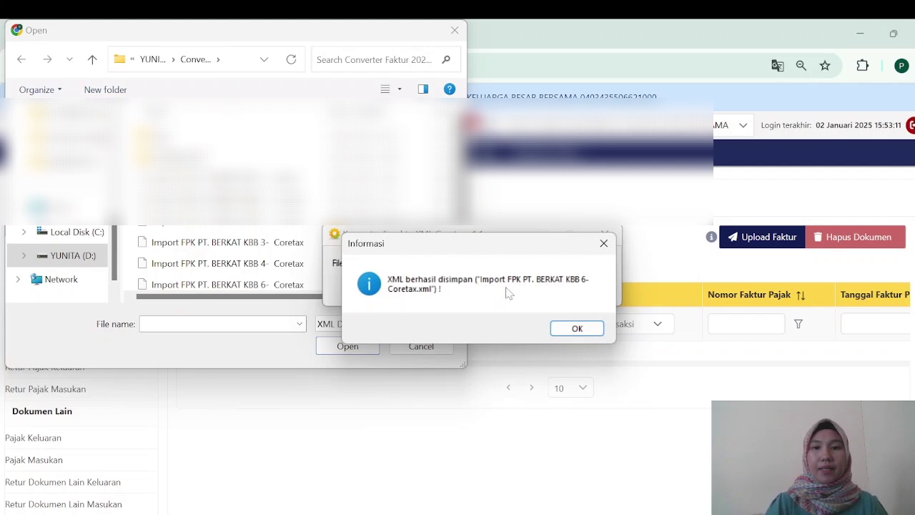
left_click(578, 331)
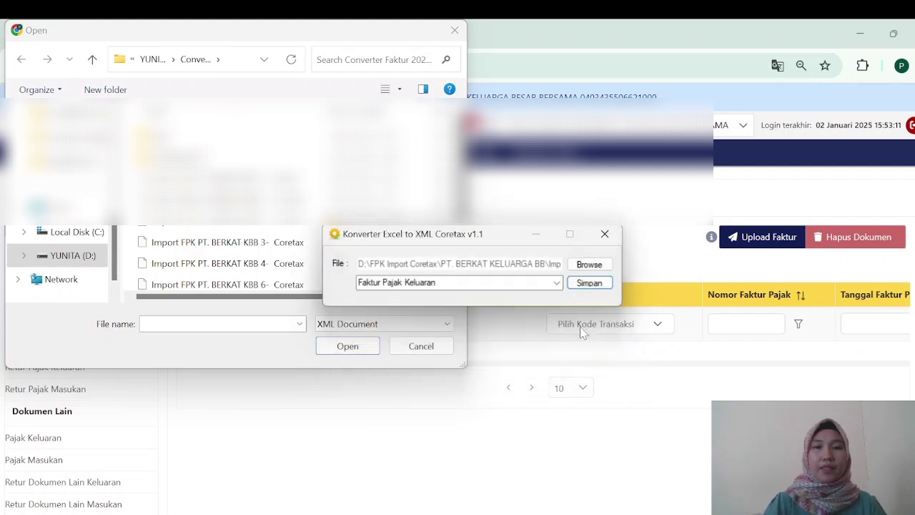
left_click(543, 233)
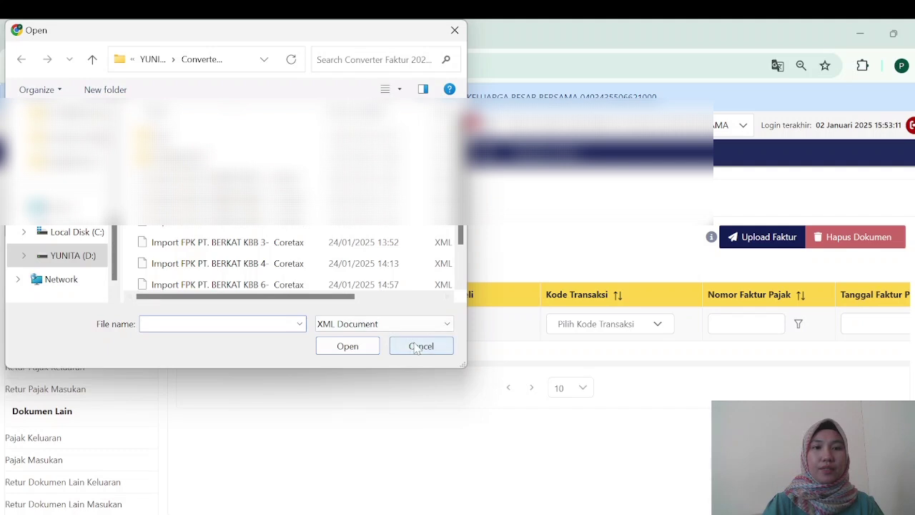
- Import the XML file "Import FPK PT. BERKAT KBB 6- Coretax" into the output tax invoices, reopening the file chooser first
scroll(288, 272, "down", 1)
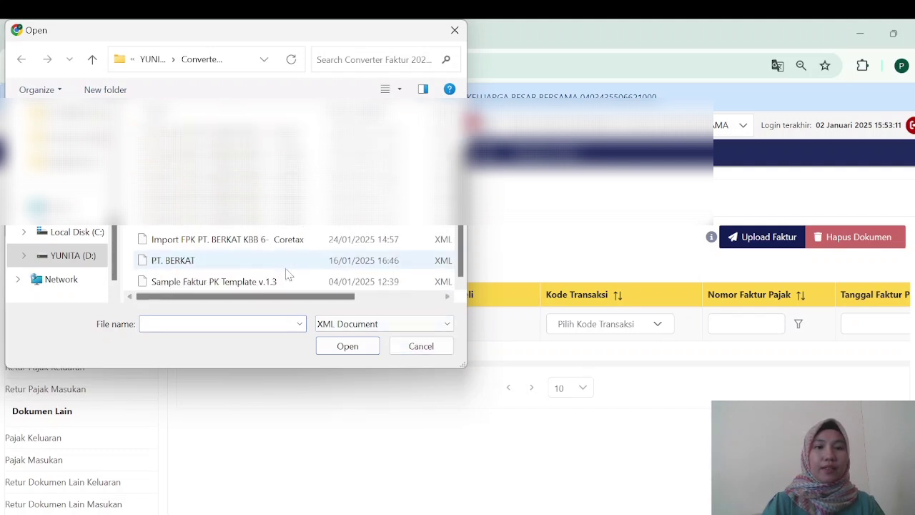
left_click(421, 345)
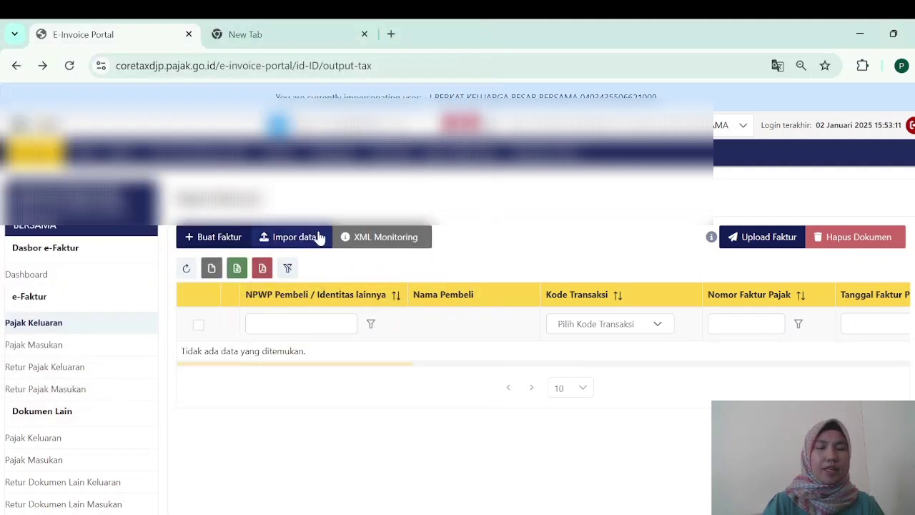
left_click(320, 238)
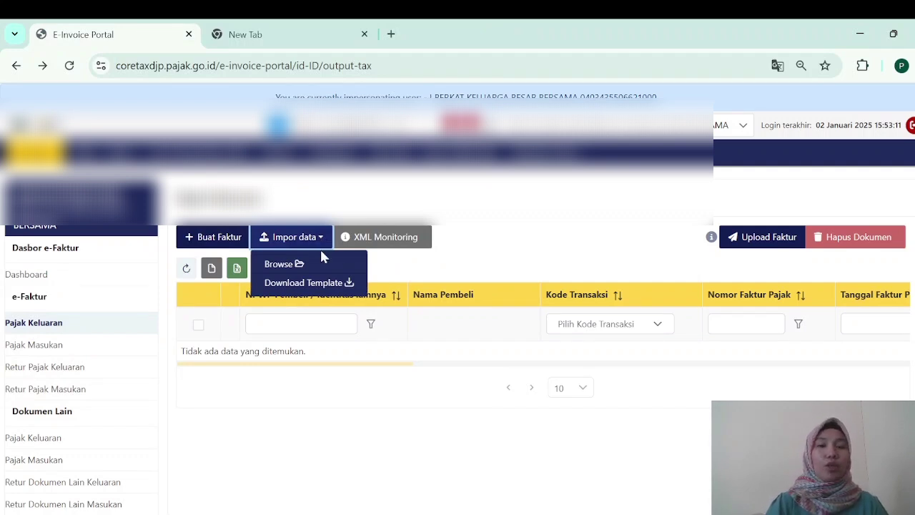
left_click(280, 264)
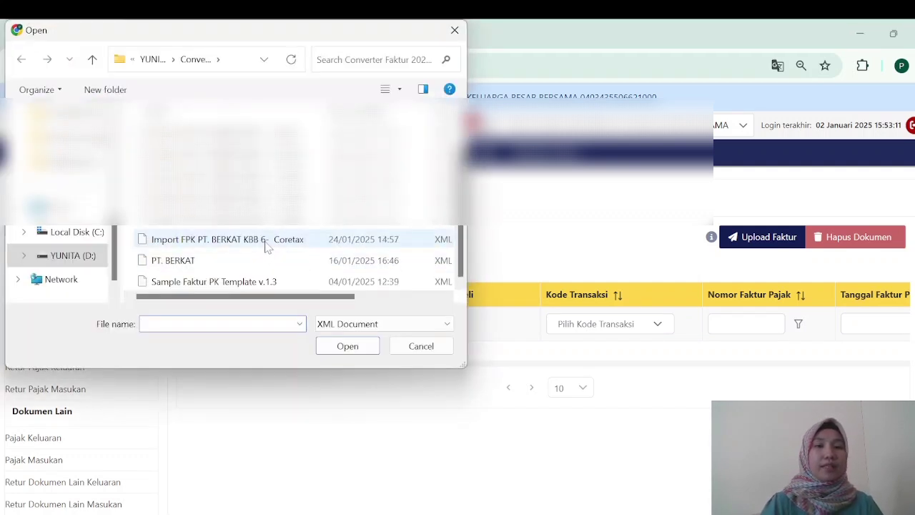
left_click(266, 243)
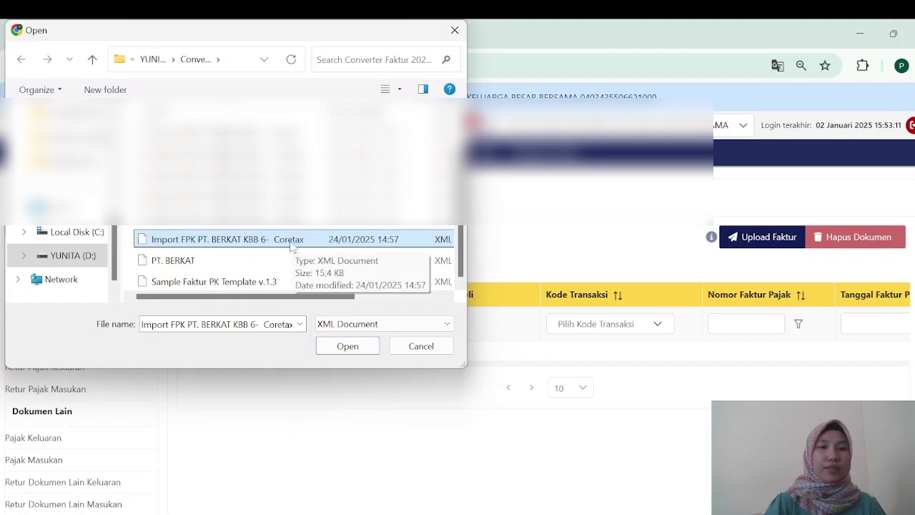
left_click(346, 346)
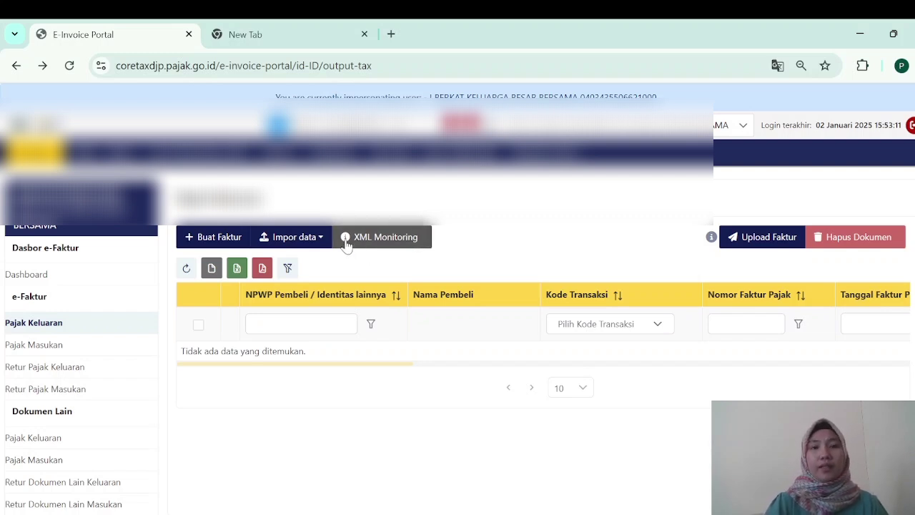
- Check the processing status of the uploaded XML in XML Monitoring, reloading the page between checks
left_click(347, 242)
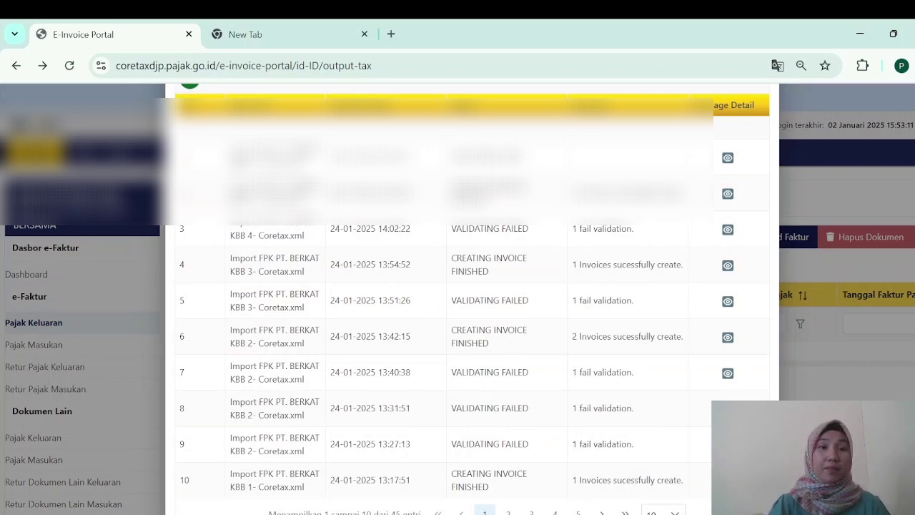
left_click(69, 66)
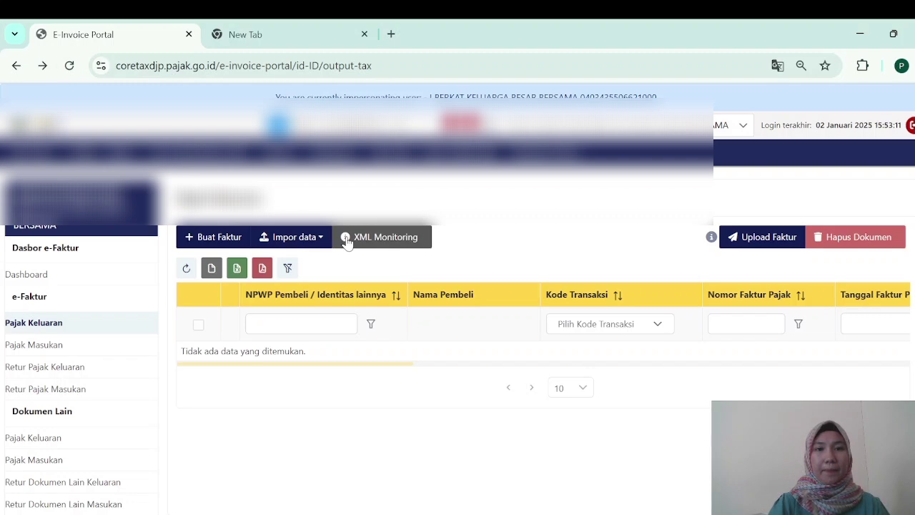
left_click(347, 241)
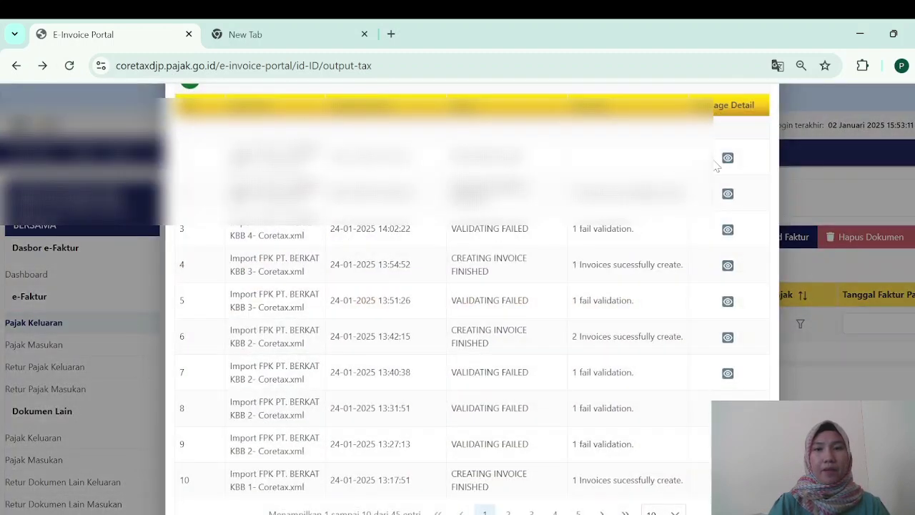
left_click(70, 66)
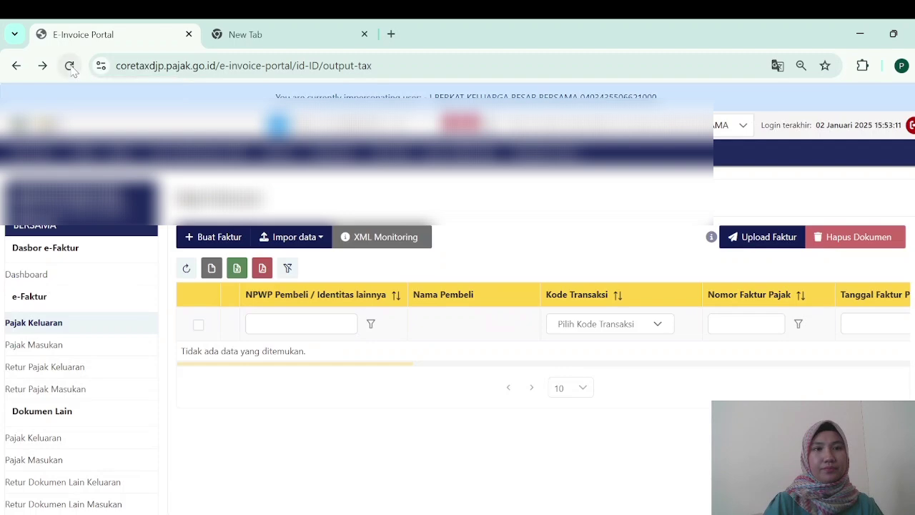
left_click(70, 65)
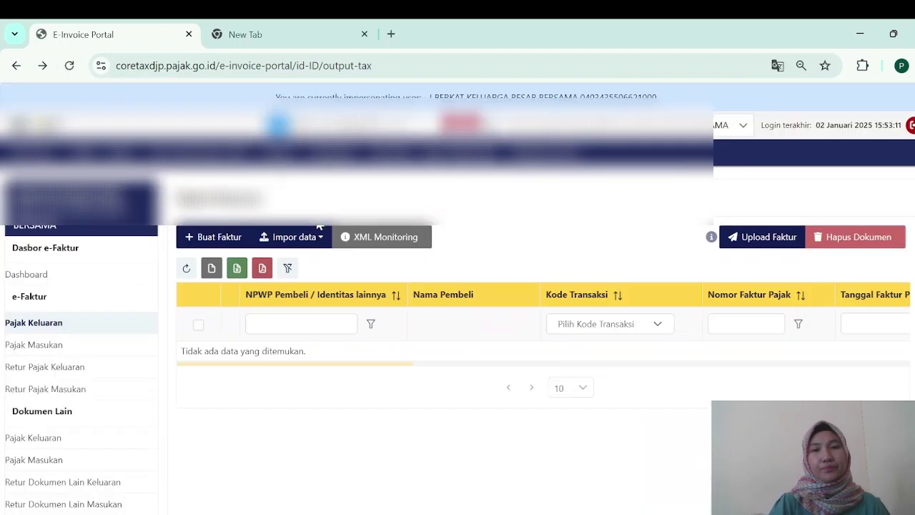
left_click(343, 236)
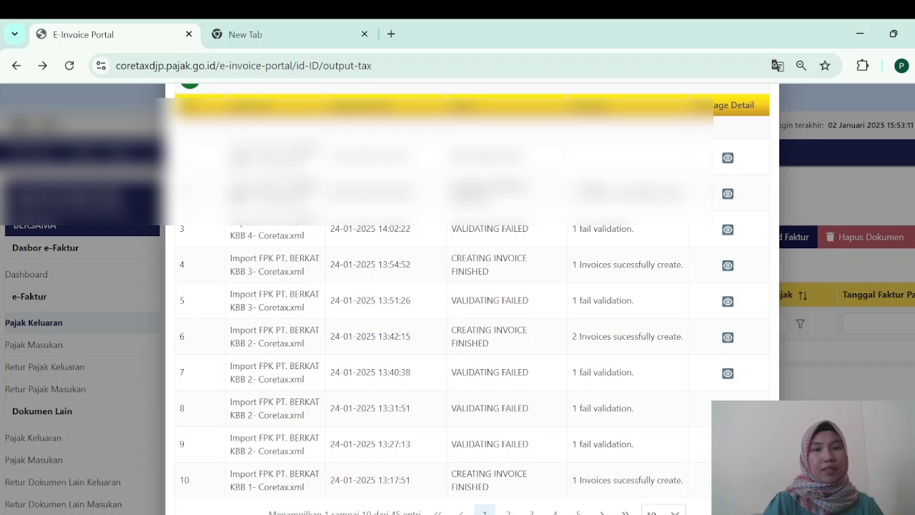
- Refresh XML Monitoring once more and view the message details of the newest import
left_click(70, 68)
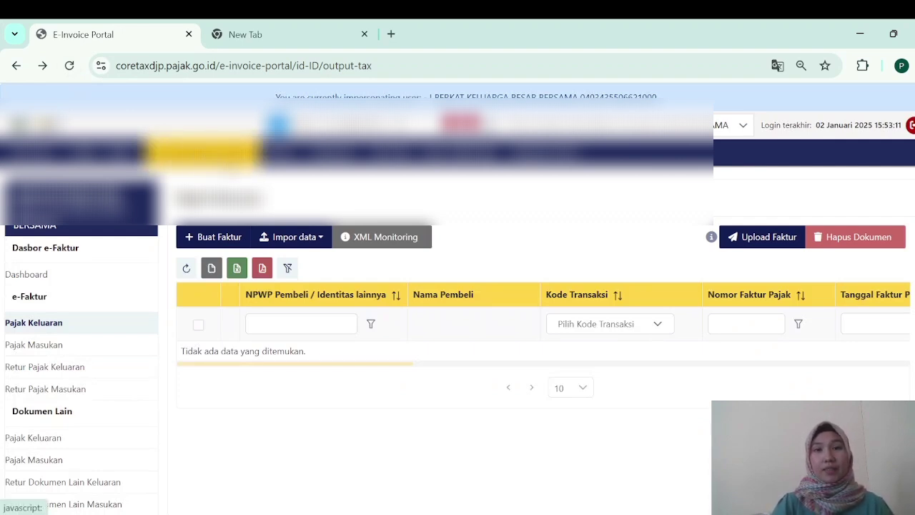
left_click(346, 239)
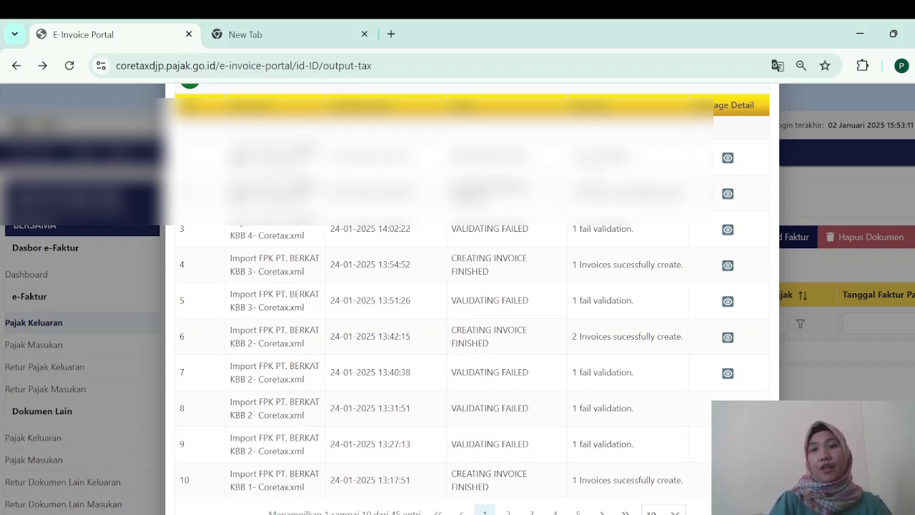
left_click(728, 158)
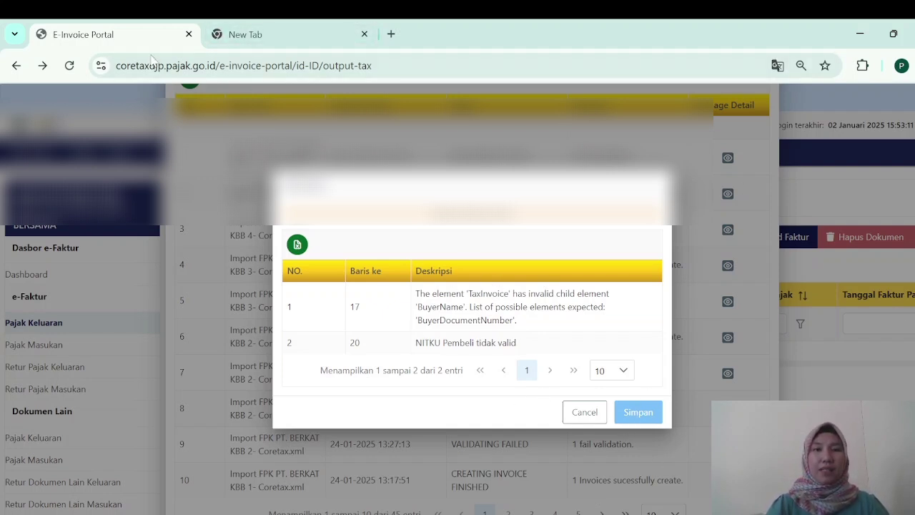
- Leave the message details, view a blank output tax invoice form and reload it
left_click(69, 65)
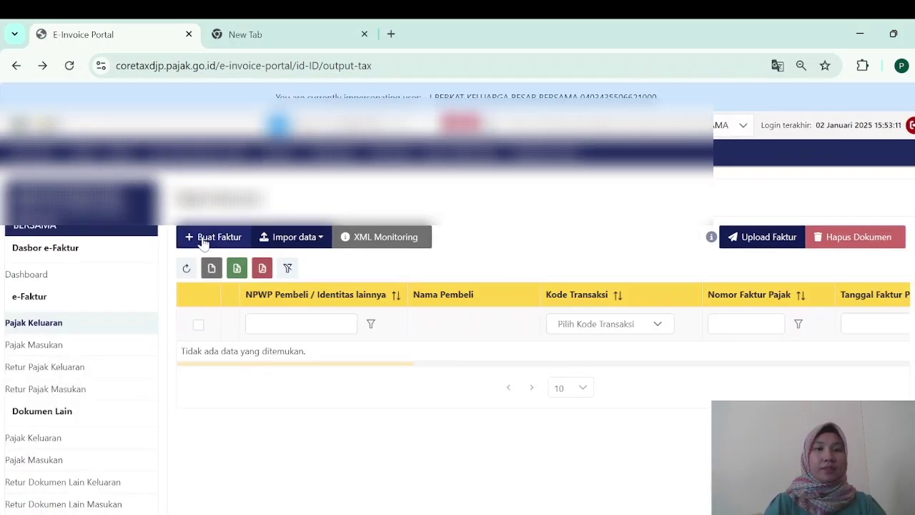
left_click(203, 239)
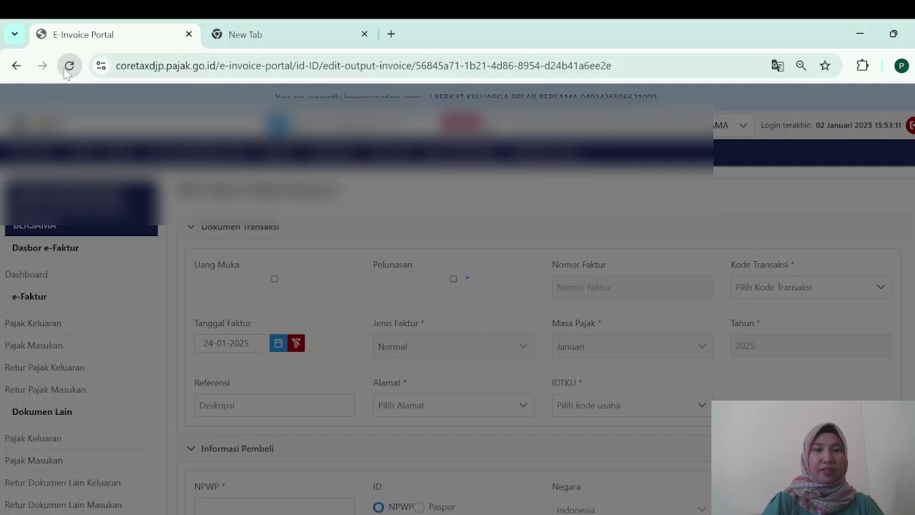
left_click(67, 70)
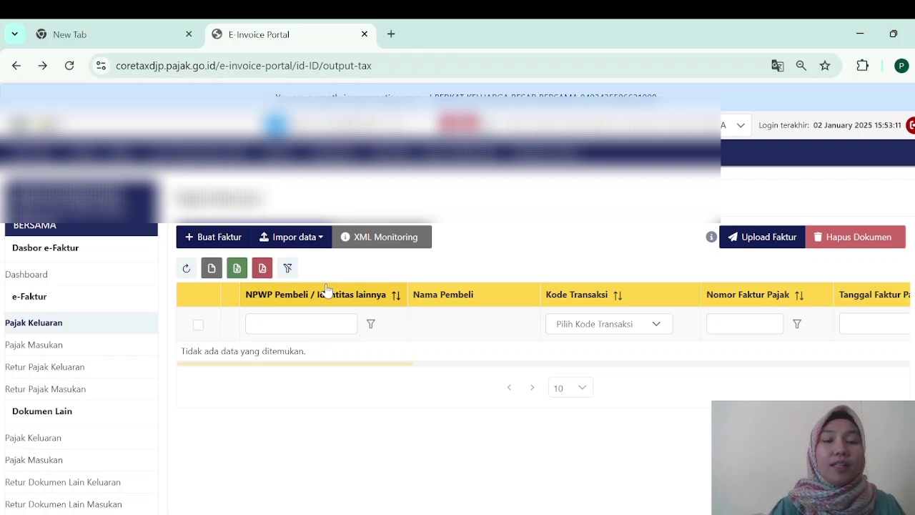
- Open the invoice import file chooser, and in the Excel to XML converter load "Import FPK PT. BERKAT KBB 5- Coretax" from the FPK Import Coretax folder
left_click(320, 239)
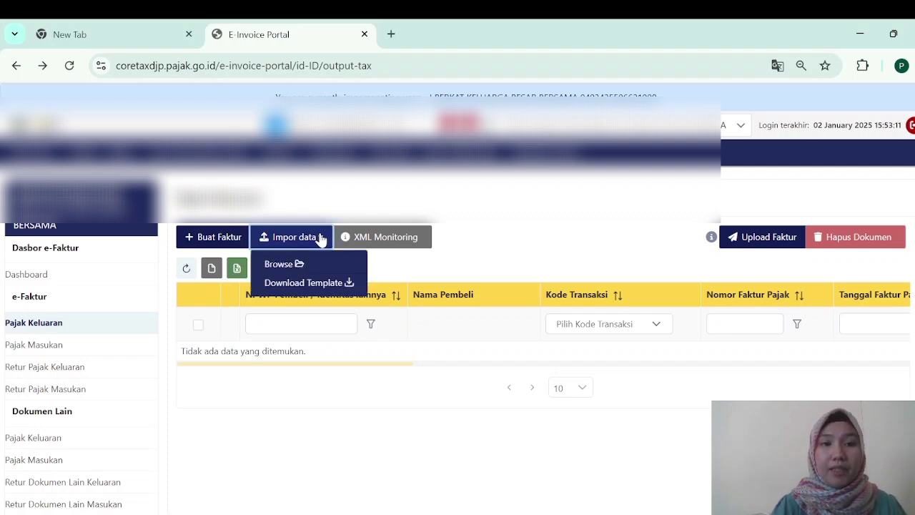
left_click(295, 261)
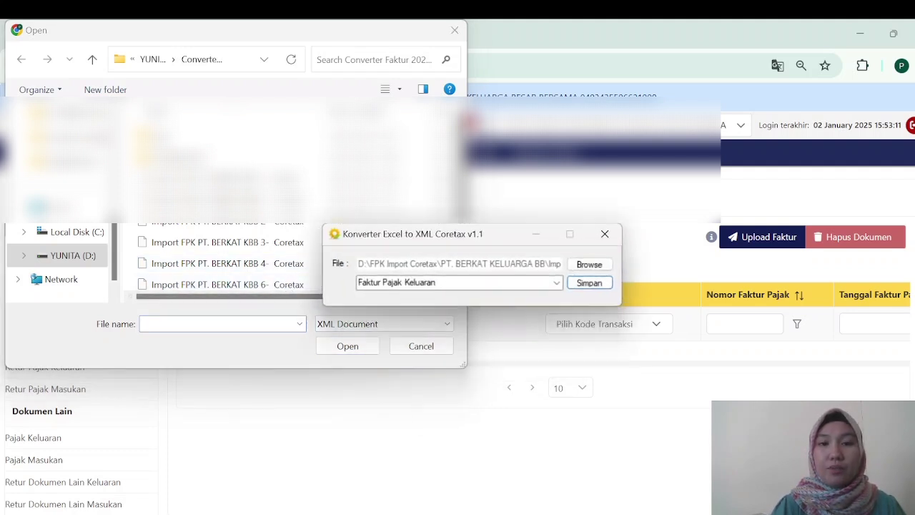
left_click(591, 264)
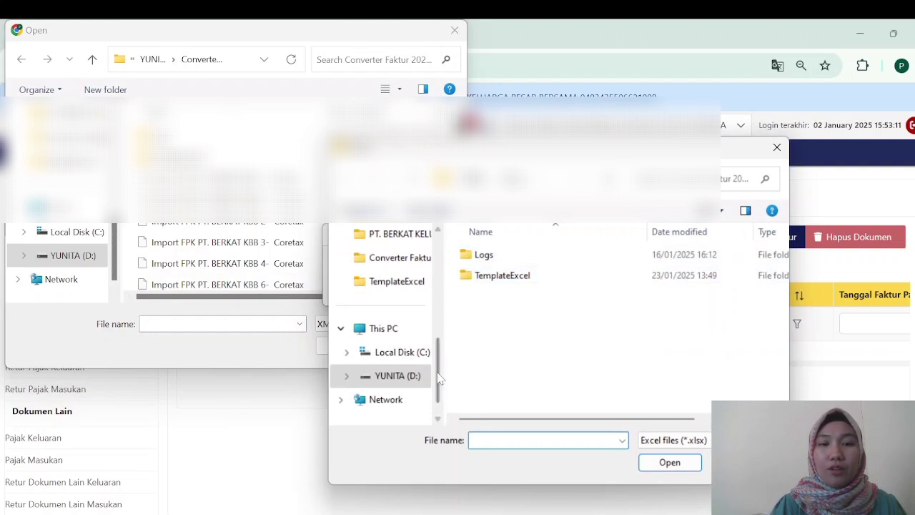
left_click(398, 375)
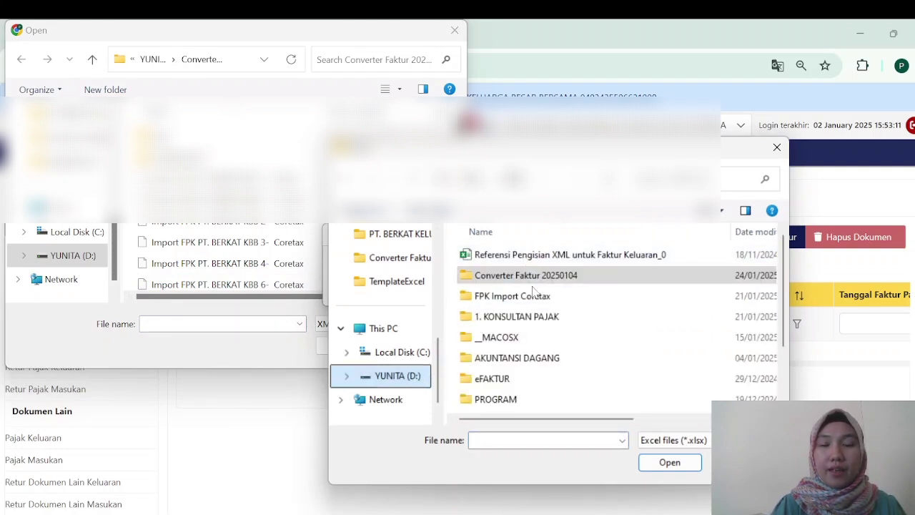
double_click(534, 297)
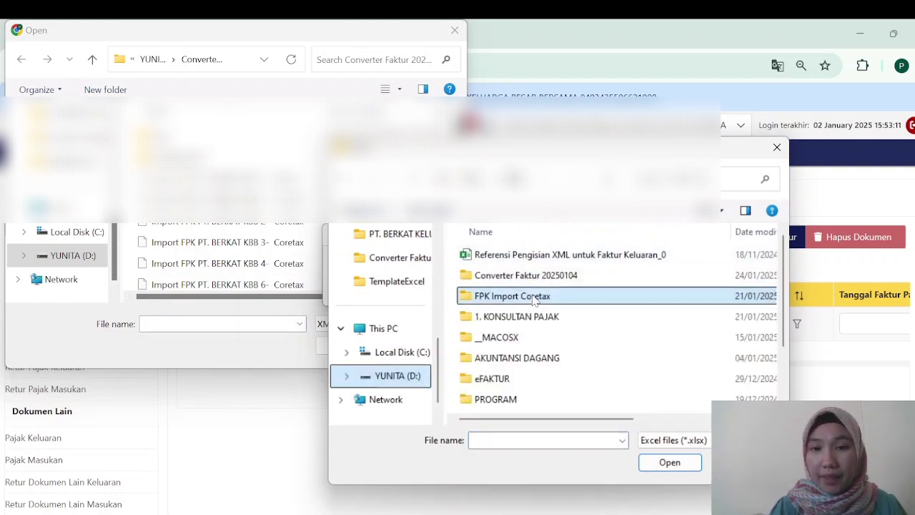
double_click(526, 259)
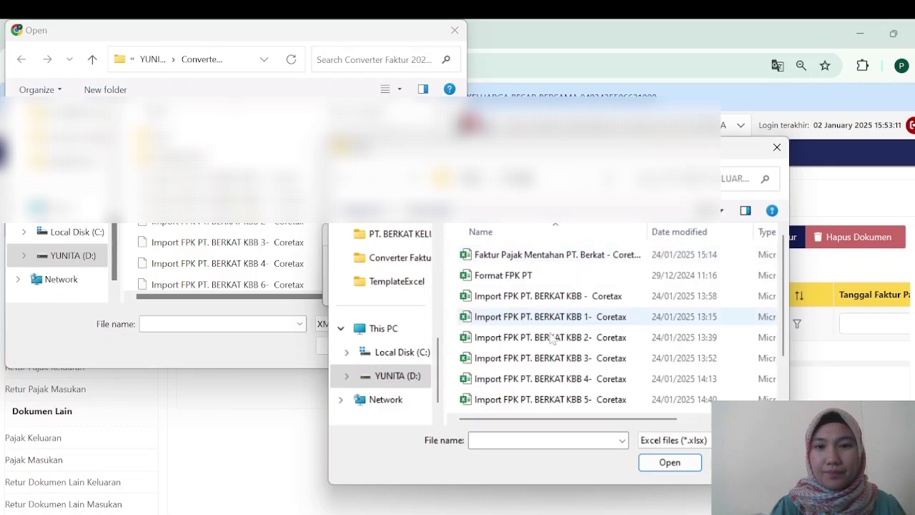
left_click(544, 398)
left_click(670, 462)
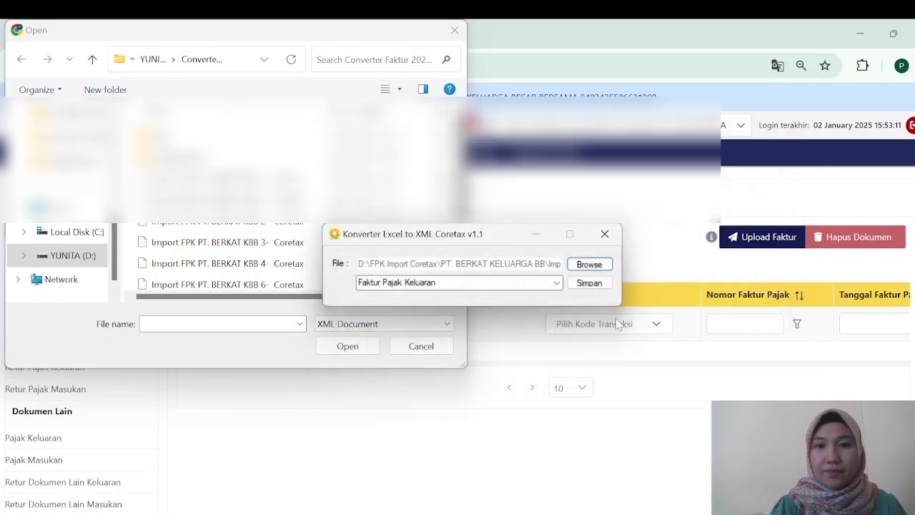
- Save the loaded workbook as a Faktur Pajak Keluaran XML file and close the converter
left_click(591, 284)
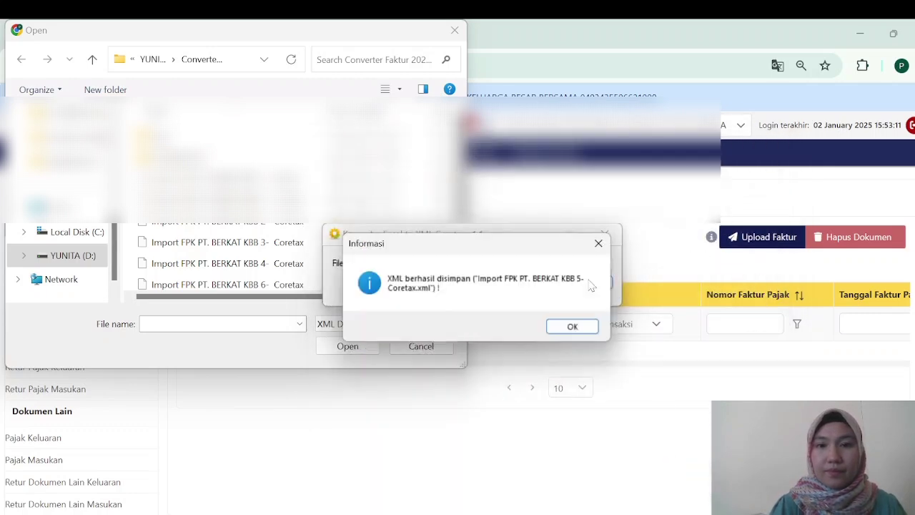
left_click(586, 327)
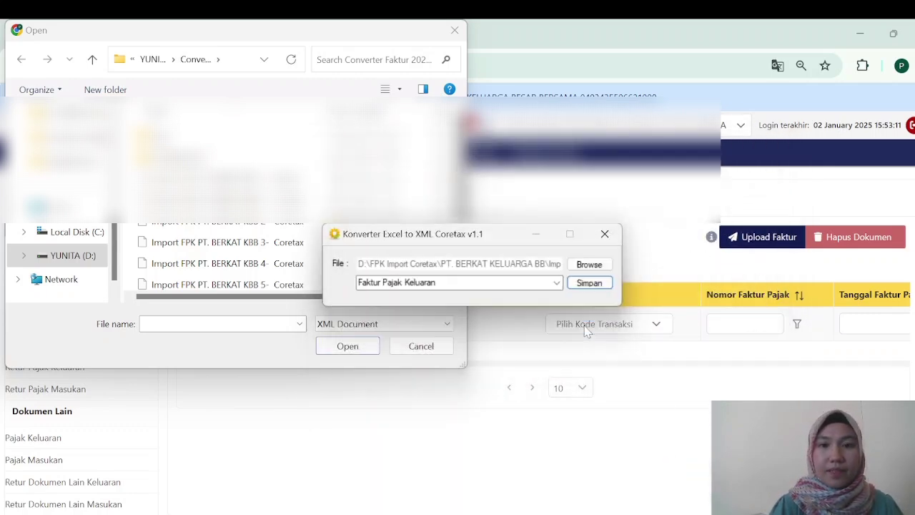
left_click(605, 234)
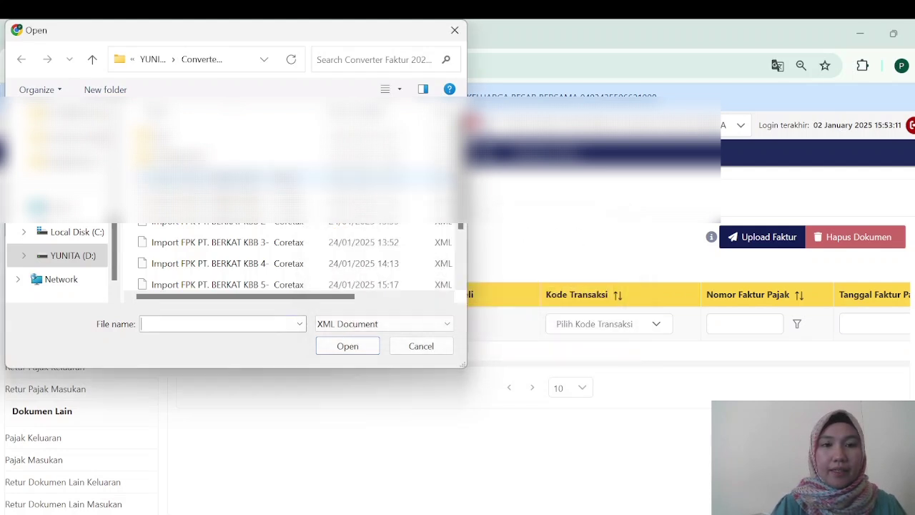
- Refresh the file list and import the XML file "Import FPK PT. BERKAT KBB 5- Coretax" into the output tax invoices
left_click(291, 59)
scroll(348, 236, "down", 1)
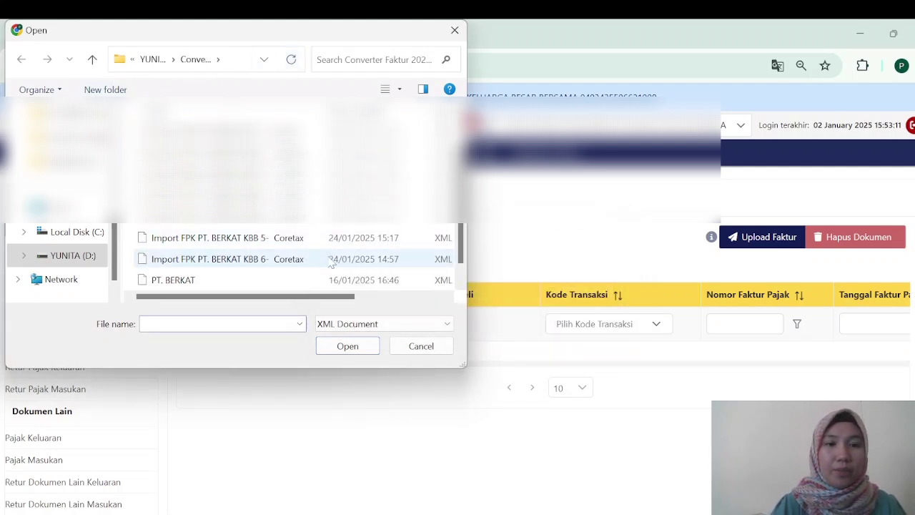
left_click(281, 241)
left_click(346, 347)
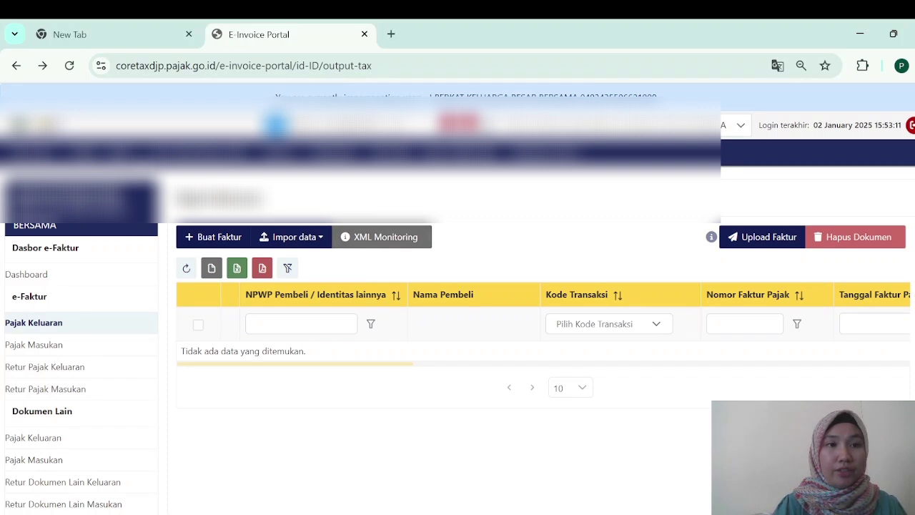
- Check the processing status of the KBB 5 upload in XML Monitoring repeatedly, reloading the output tax page between checks
left_click(68, 65)
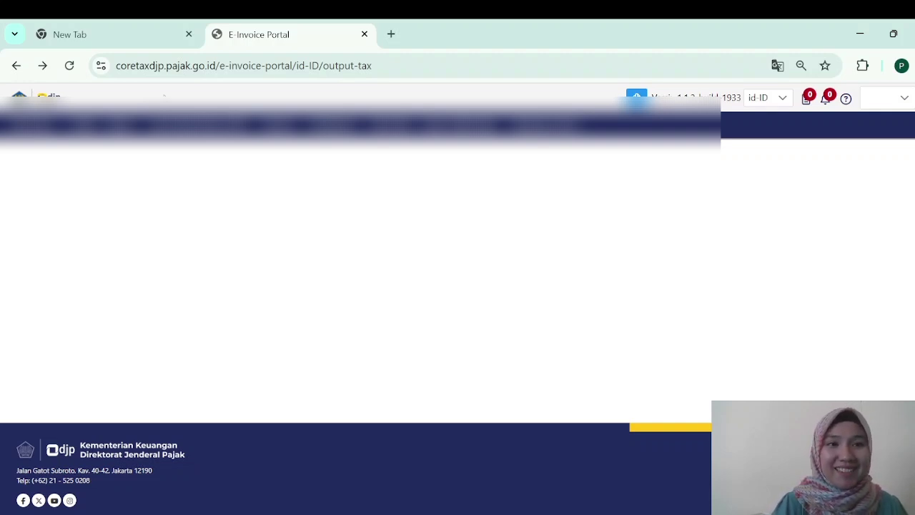
left_click(69, 65)
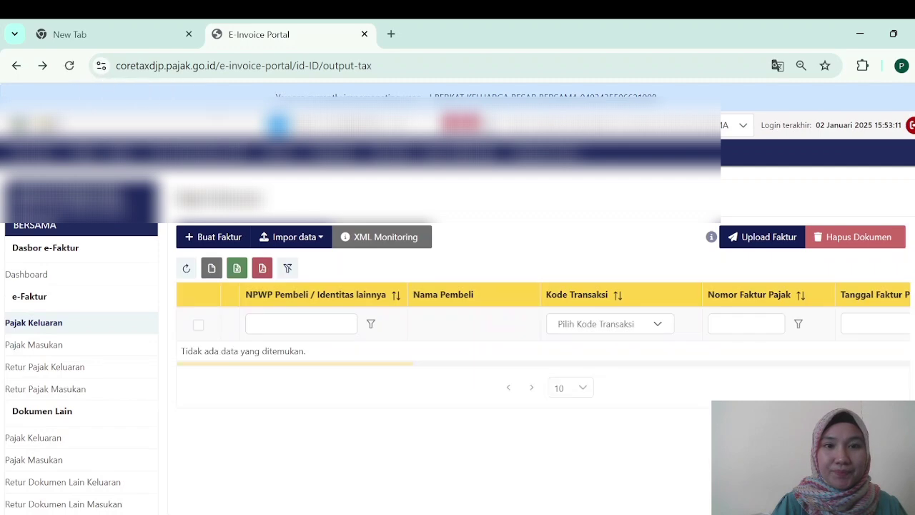
left_click(350, 242)
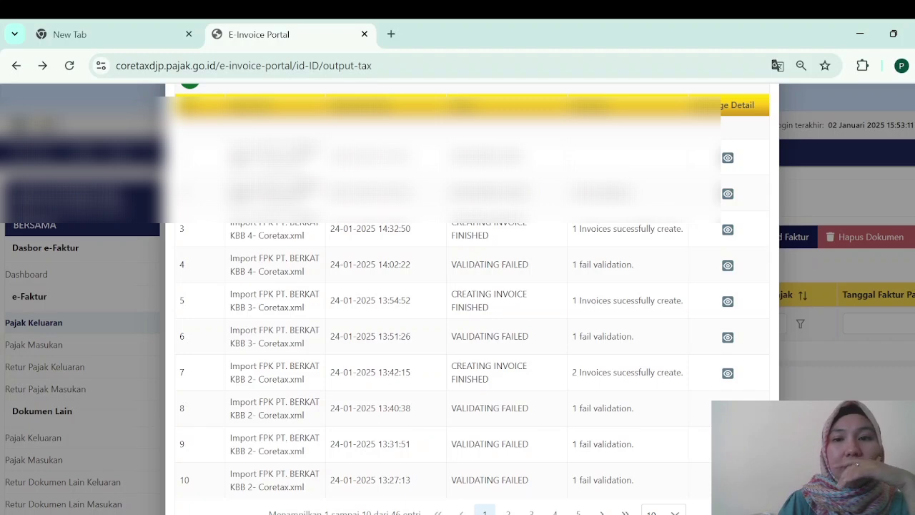
left_click(69, 65)
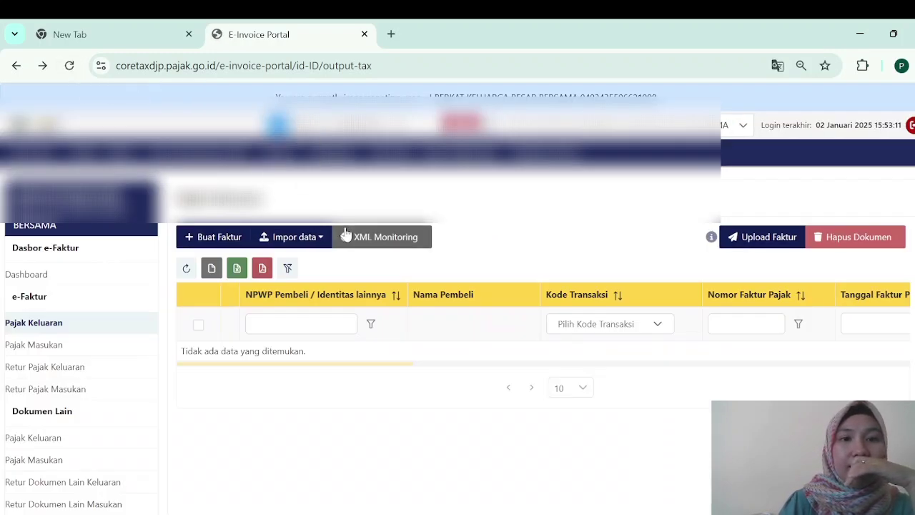
left_click(346, 234)
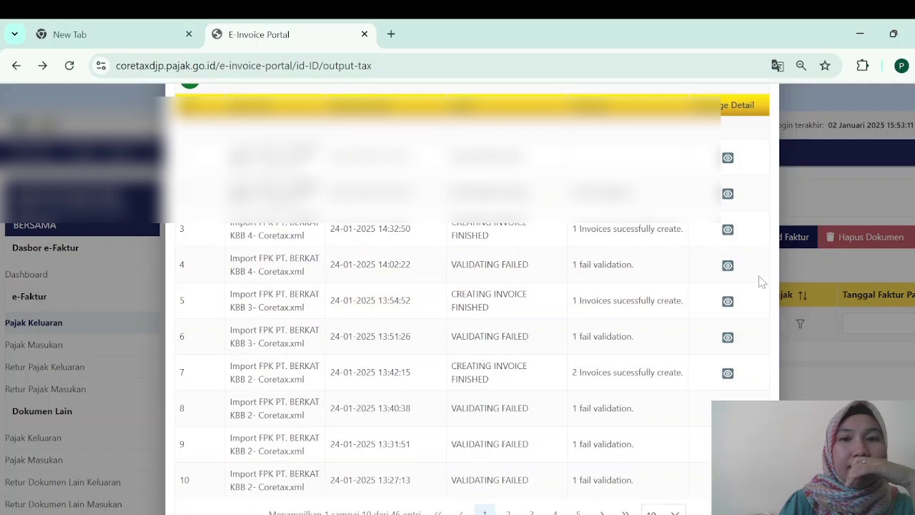
left_click(70, 65)
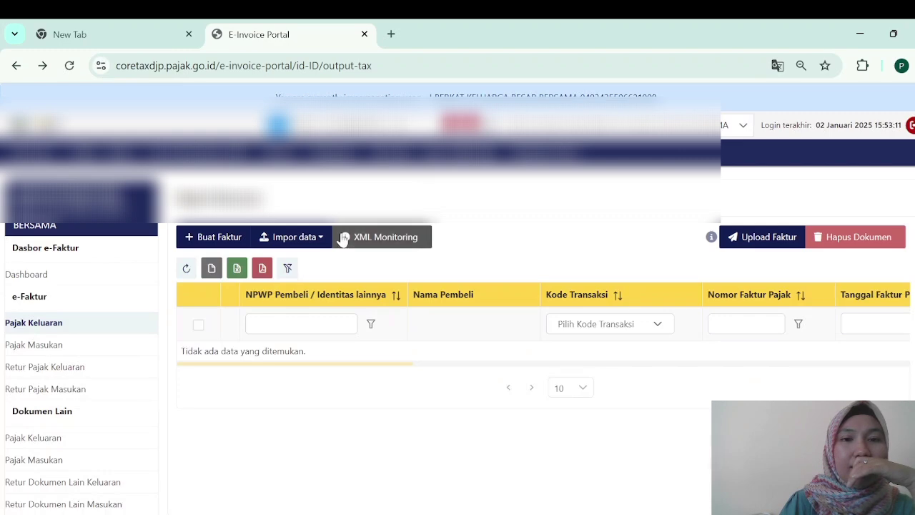
left_click(344, 238)
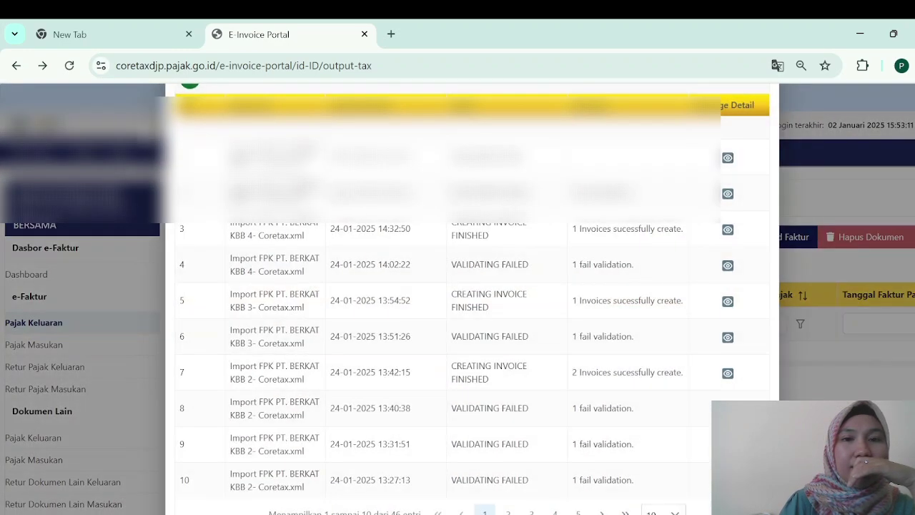
left_click(71, 65)
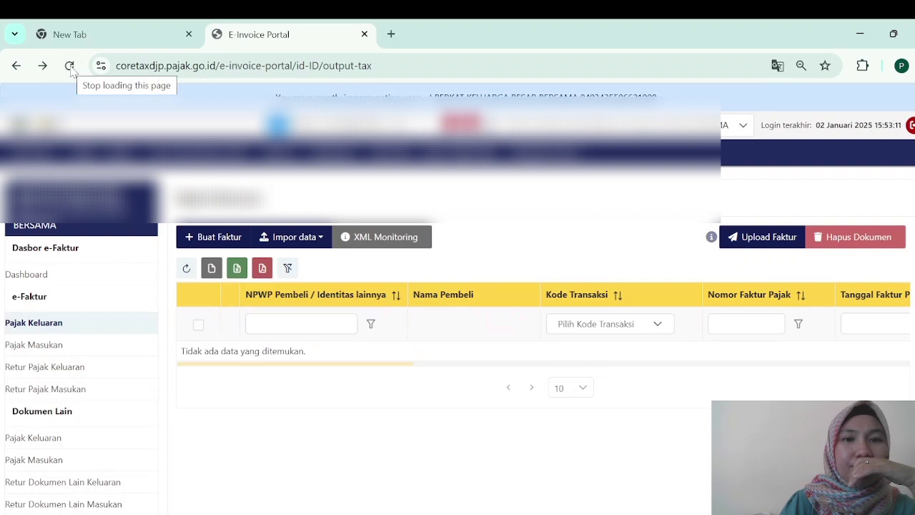
left_click(70, 66)
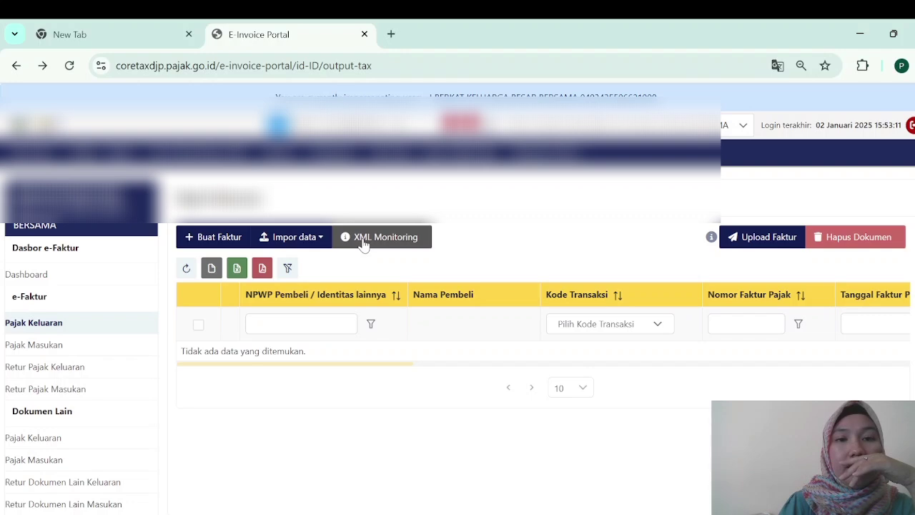
left_click(363, 244)
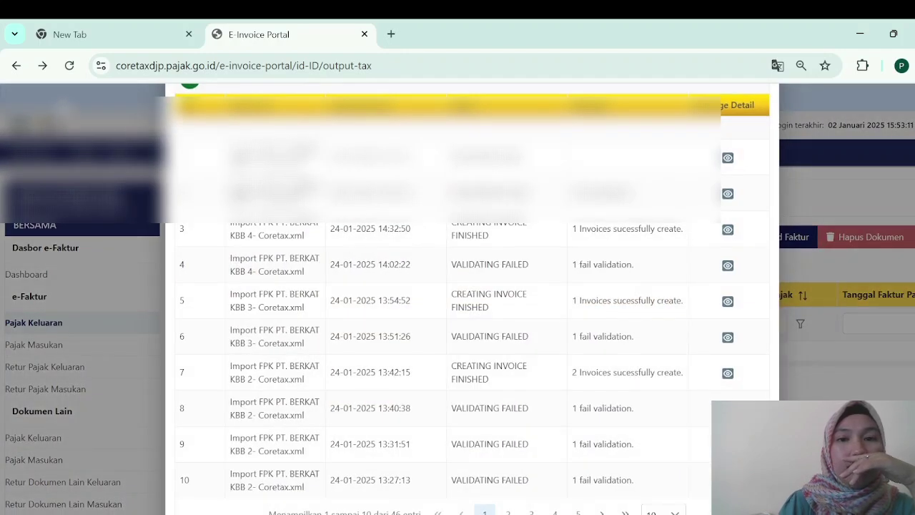
left_click(71, 68)
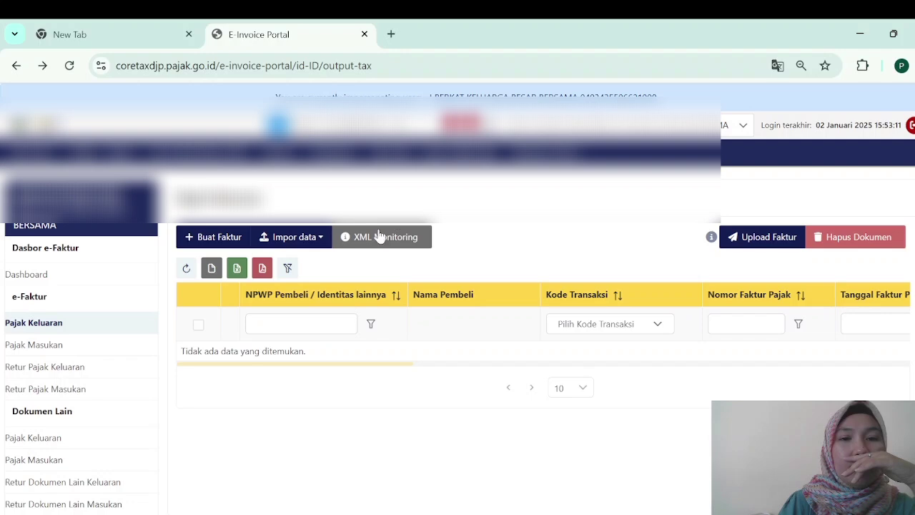
left_click(365, 238)
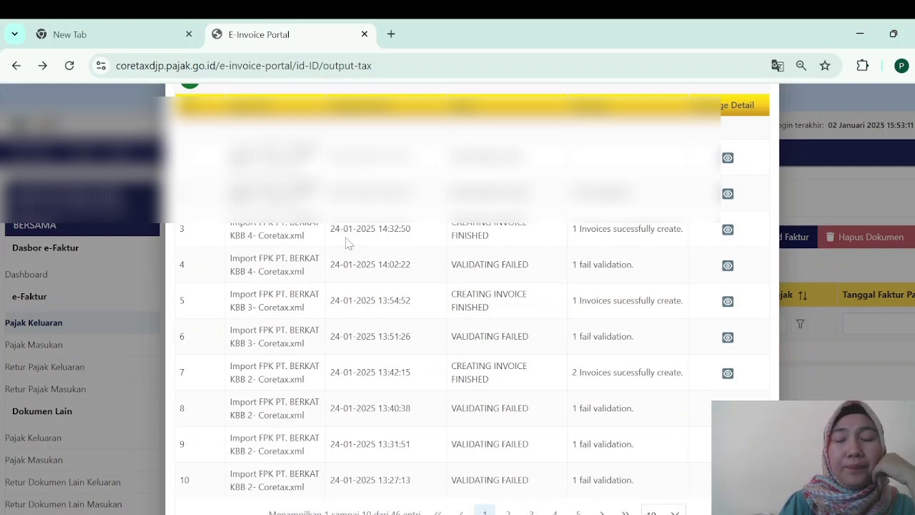
left_click(70, 65)
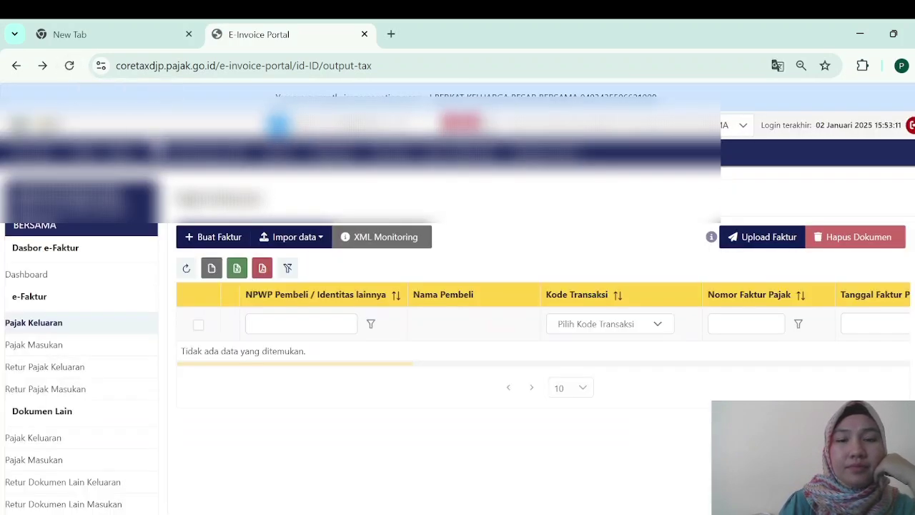
left_click(354, 239)
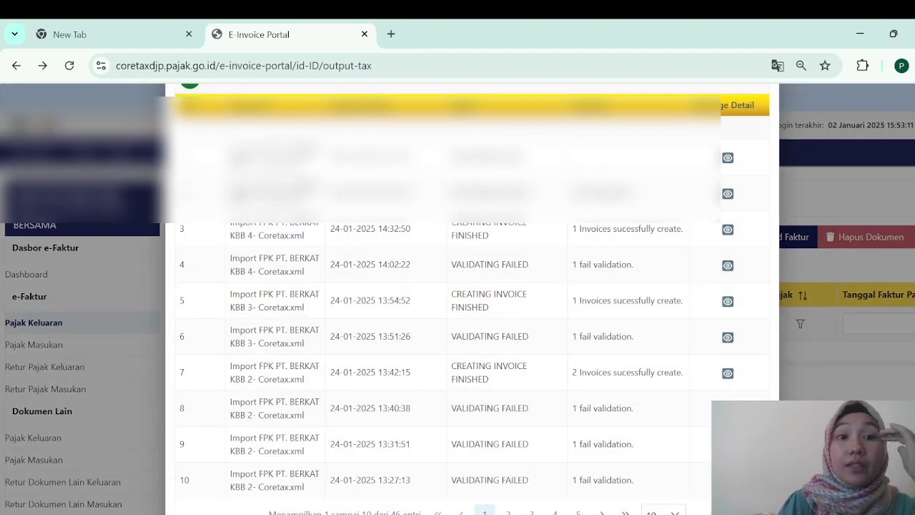
- Reload the page, reopen XML Monitoring and view the message details of the newest import, then dismiss them
left_click(65, 69)
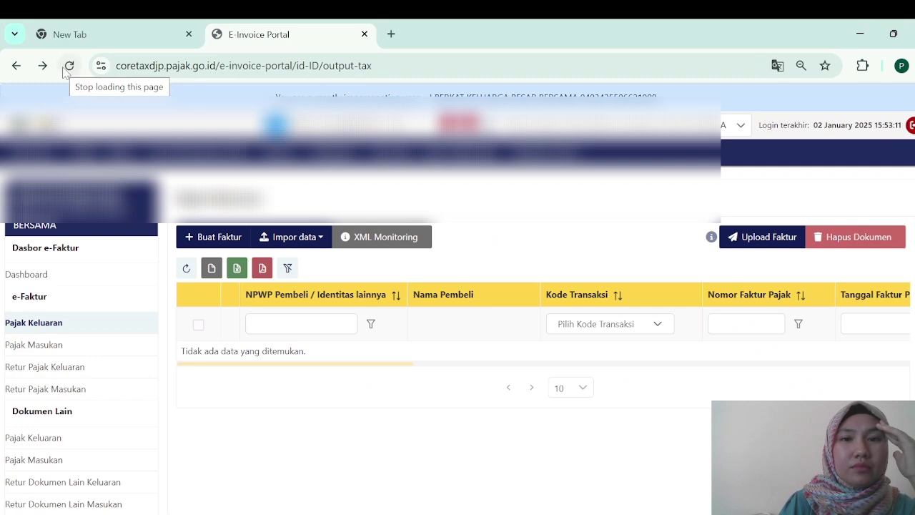
left_click(67, 67)
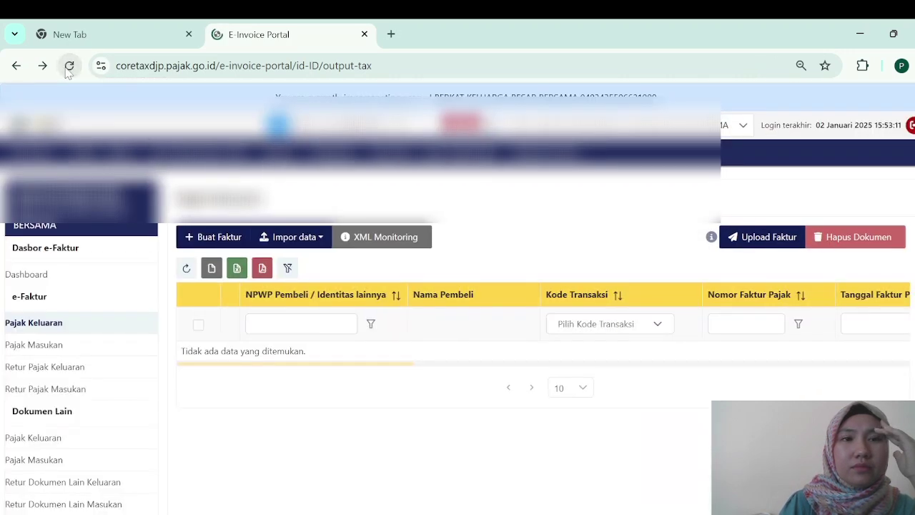
left_click(67, 70)
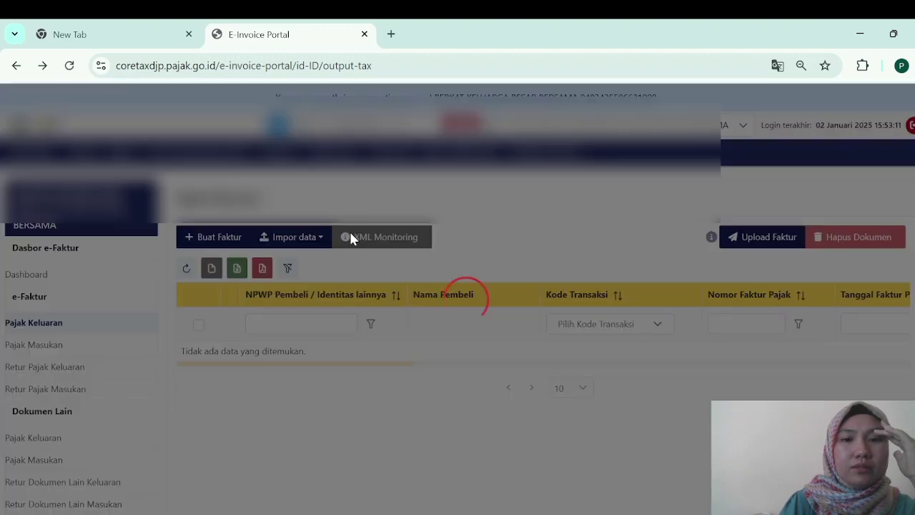
left_click(351, 238)
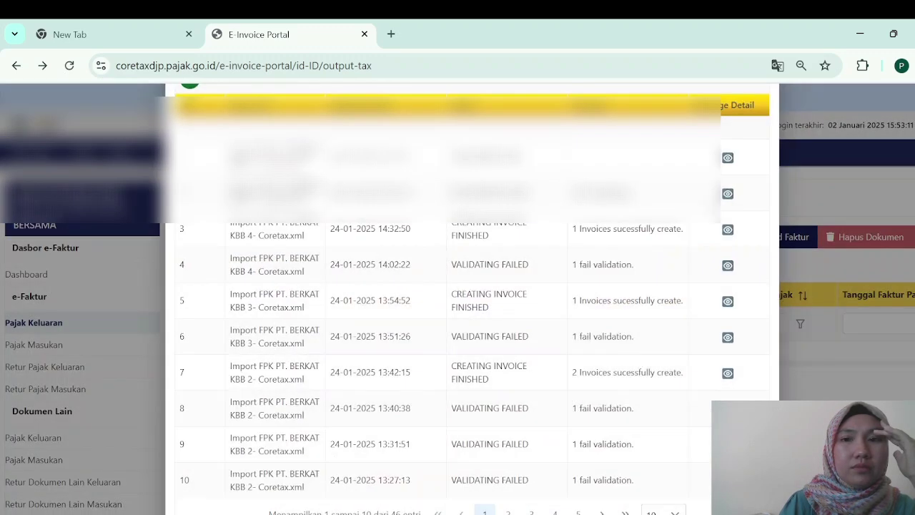
left_click(728, 158)
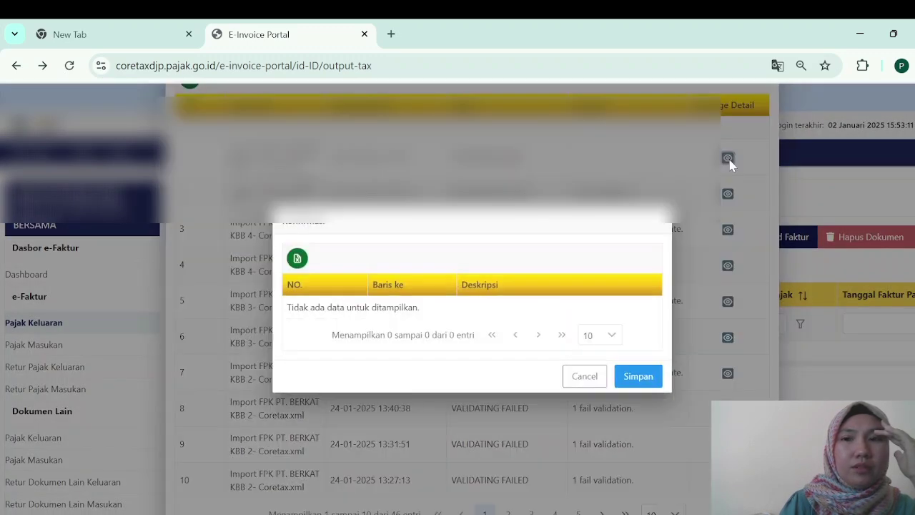
left_click(616, 383)
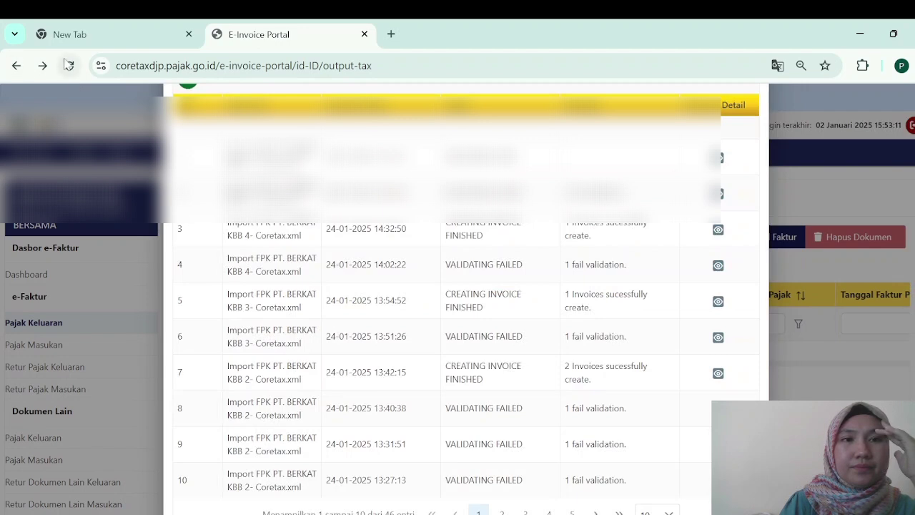
- Reload XML Monitoring and examine the message details of the KBB 6 import and of the KBB 5 import, closing each
left_click(69, 65)
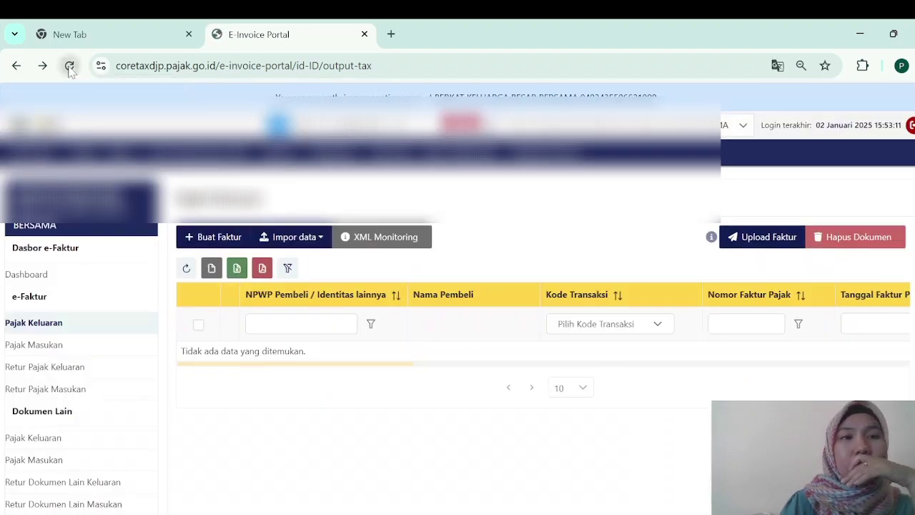
left_click(69, 67)
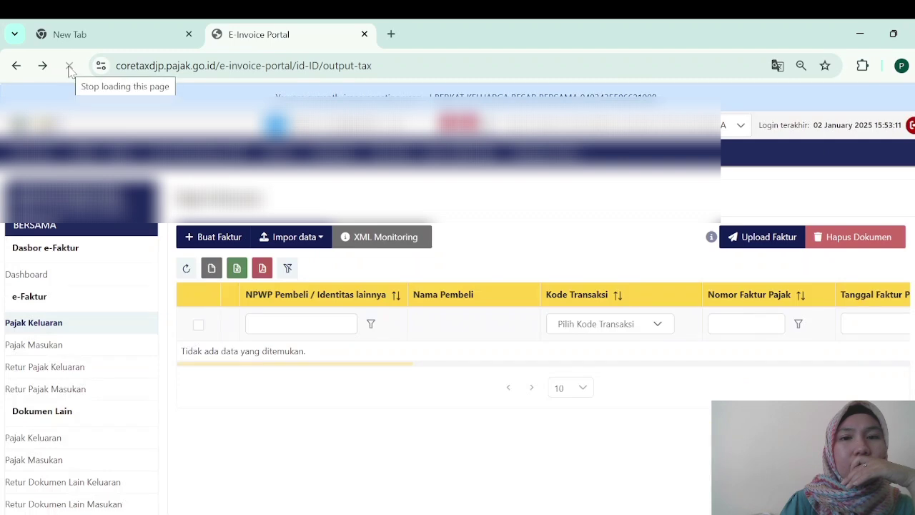
left_click(352, 240)
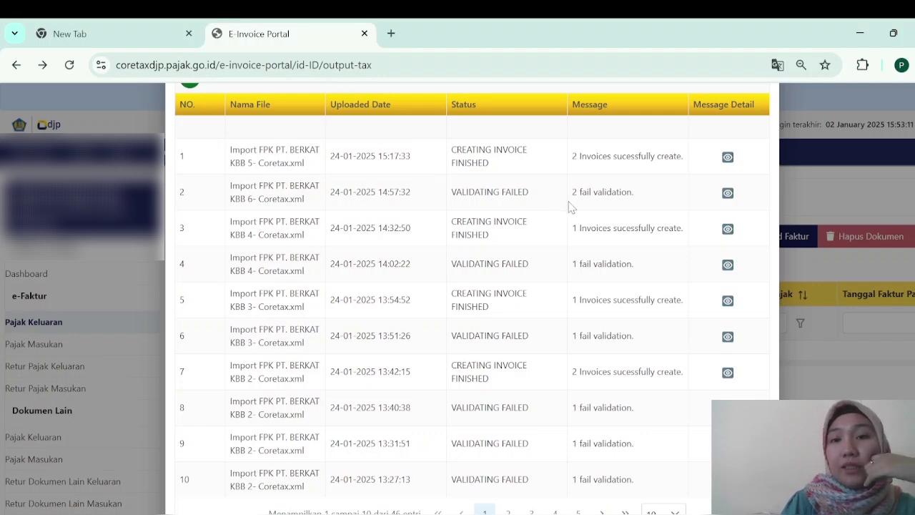
left_click(727, 196)
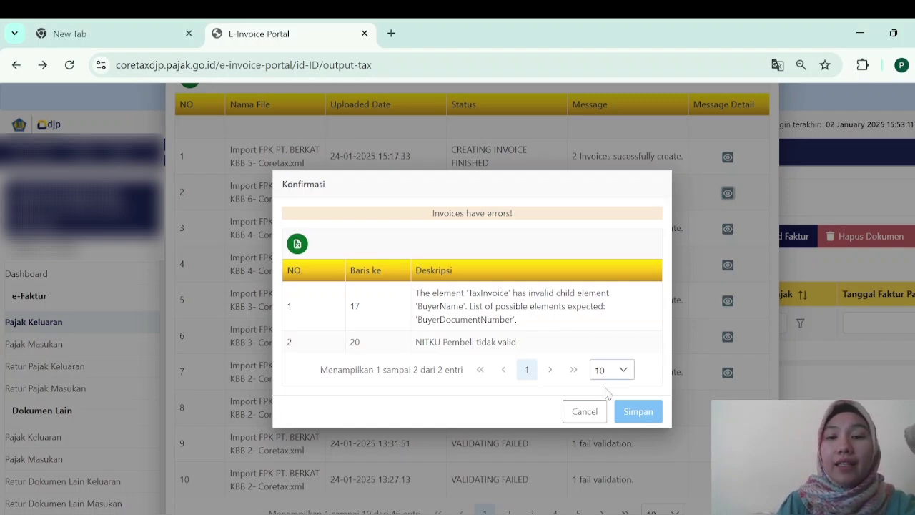
left_click(584, 411)
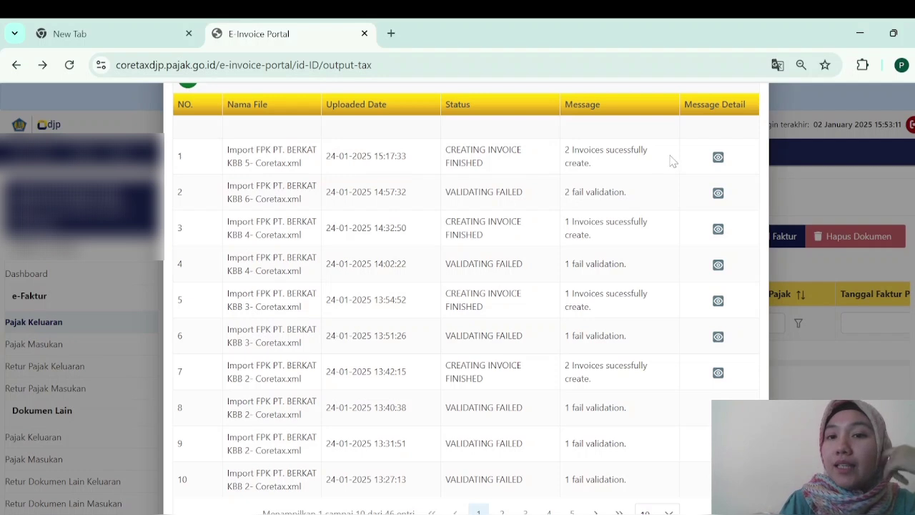
left_click(718, 157)
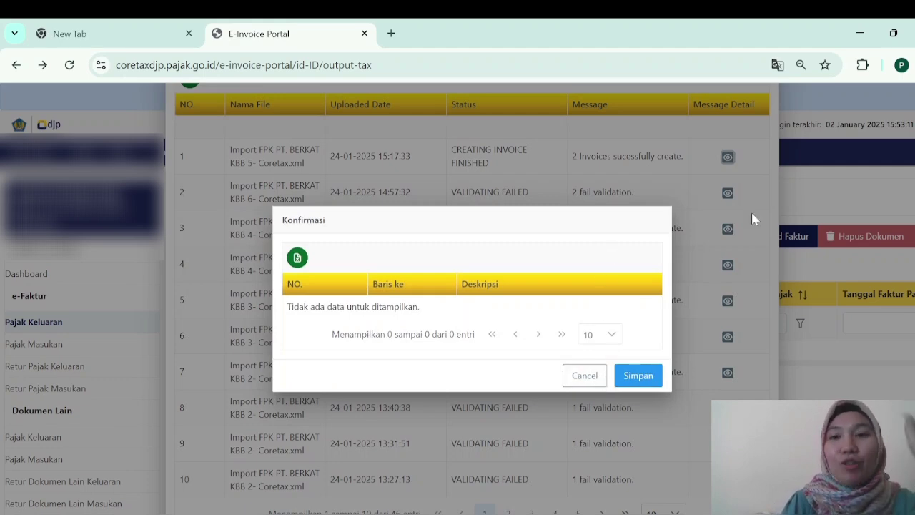
left_click(592, 377)
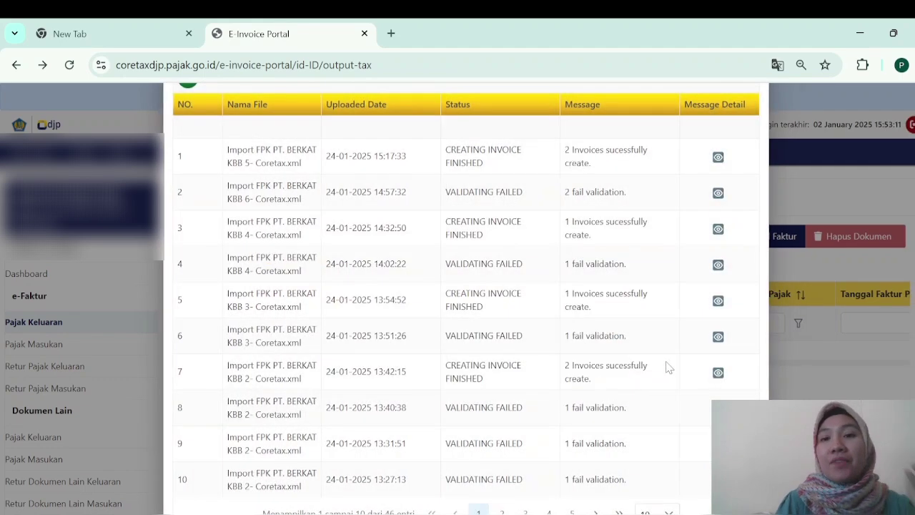